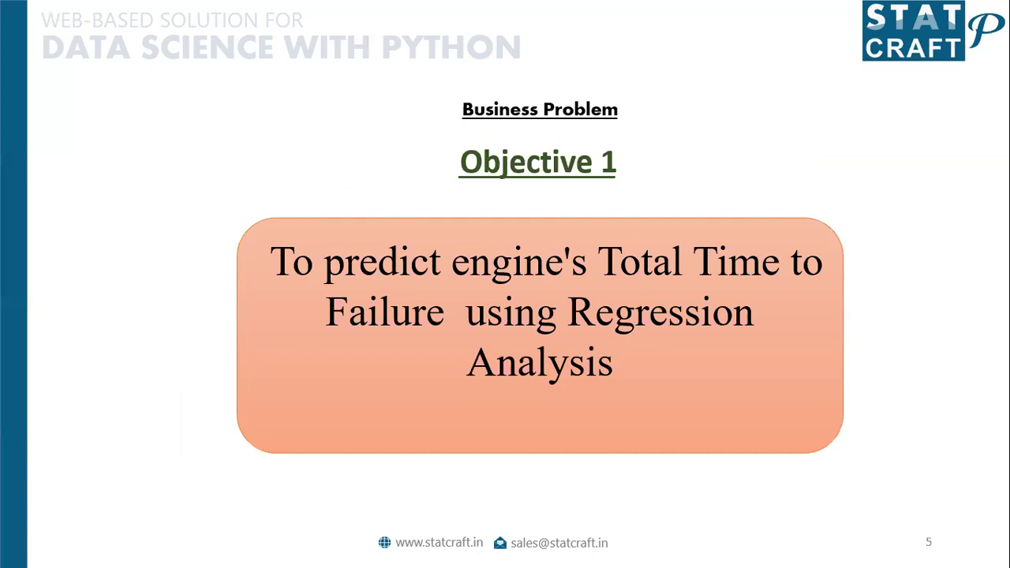
End the slide show, switch to the aircraft workbook in Excel, and select the ids header at the start of the data.
{"action": "key", "text": "Escape"}
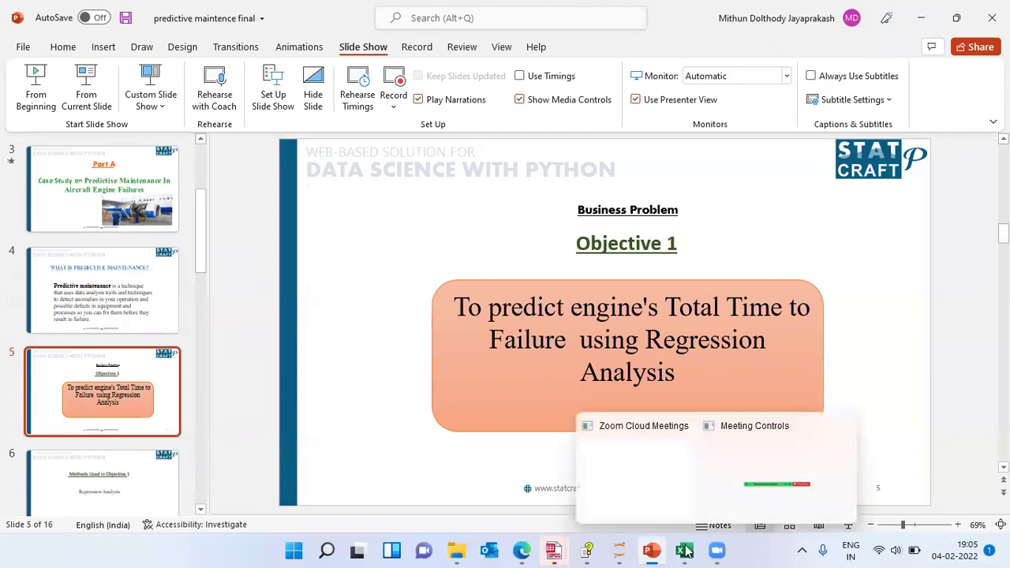
{"action": "mouse_move", "coordinate": [684, 550]}
{"action": "left_click", "coordinate": [674, 502]}
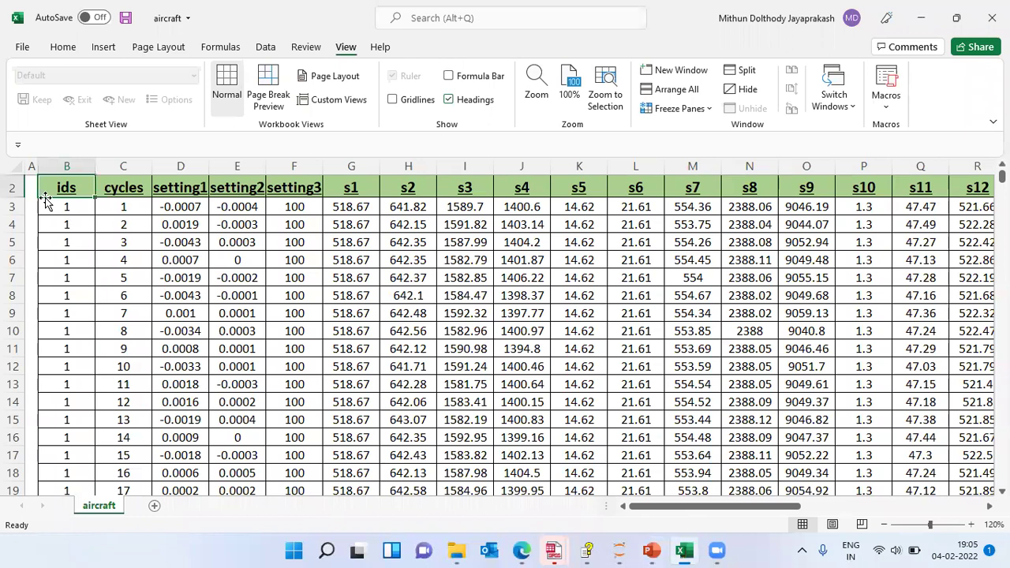
{"action": "scroll", "coordinate": [46, 200], "scroll_direction": "up", "scroll_amount": 1}
{"action": "key", "text": "ctrl+Home"}
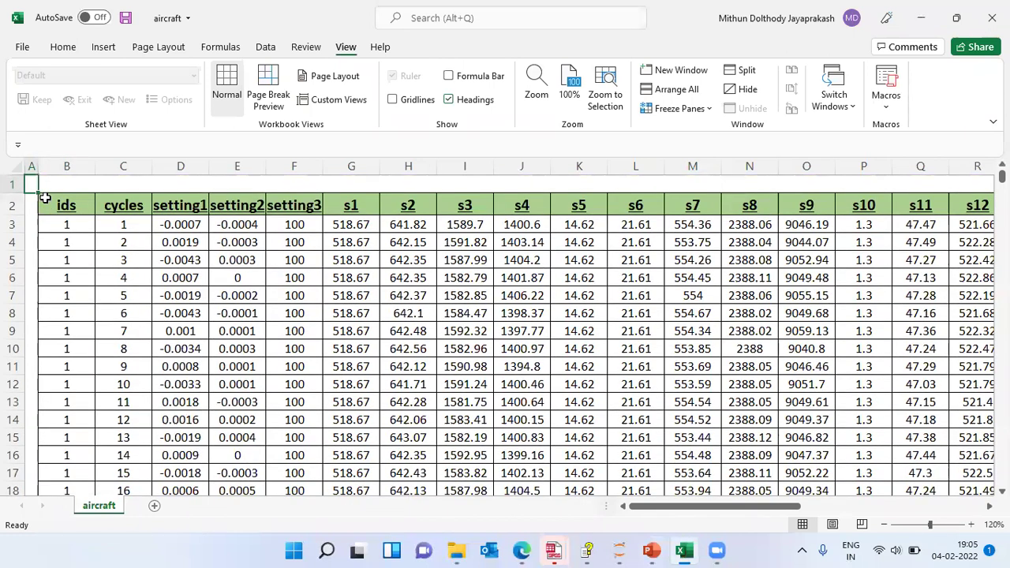
{"action": "left_click", "coordinate": [69, 202]}
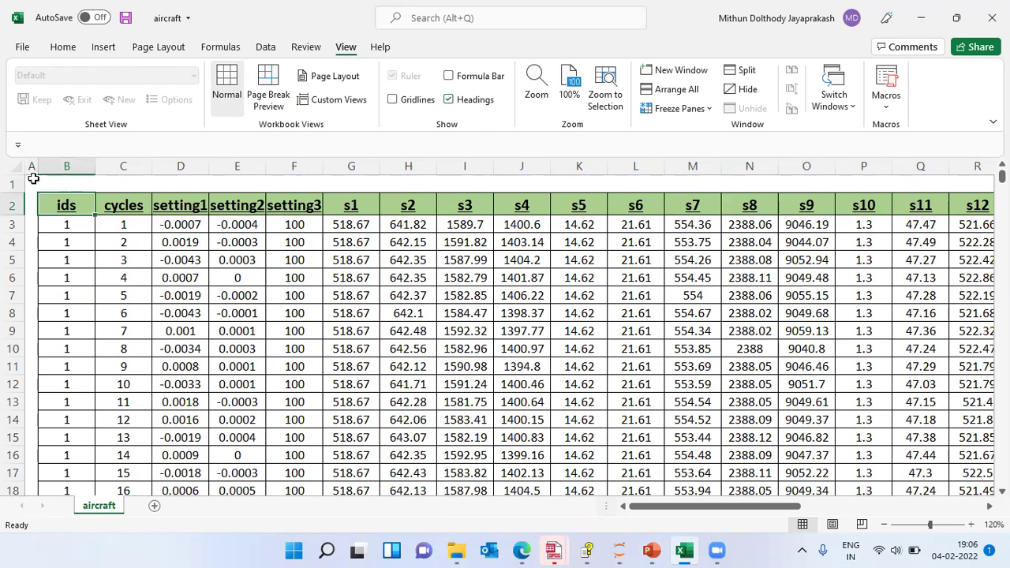
Walk through the header row from ids across the cycles, setting1–setting3 and sensor columns s1 to s21.
{"action": "key", "text": "Right"}
{"action": "key", "text": "Right"}
{"action": "key", "text": "Right"}
{"action": "key", "text": "Right"}
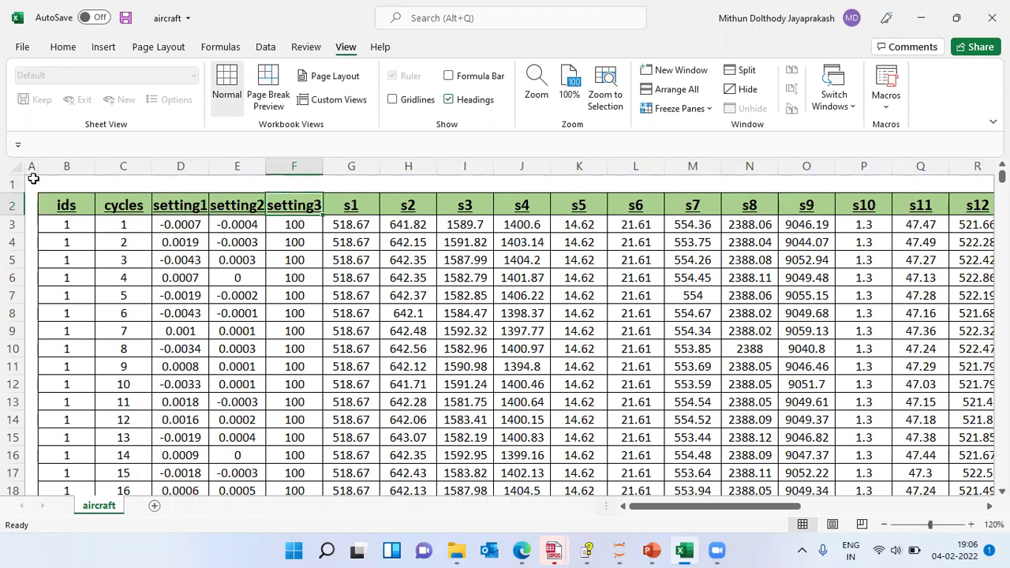
{"action": "key", "text": "Right"}
{"action": "key", "text": "Right"}
{"action": "key", "text": "Right"}
{"action": "key", "text": "Right"}
{"action": "key", "text": "Right"}
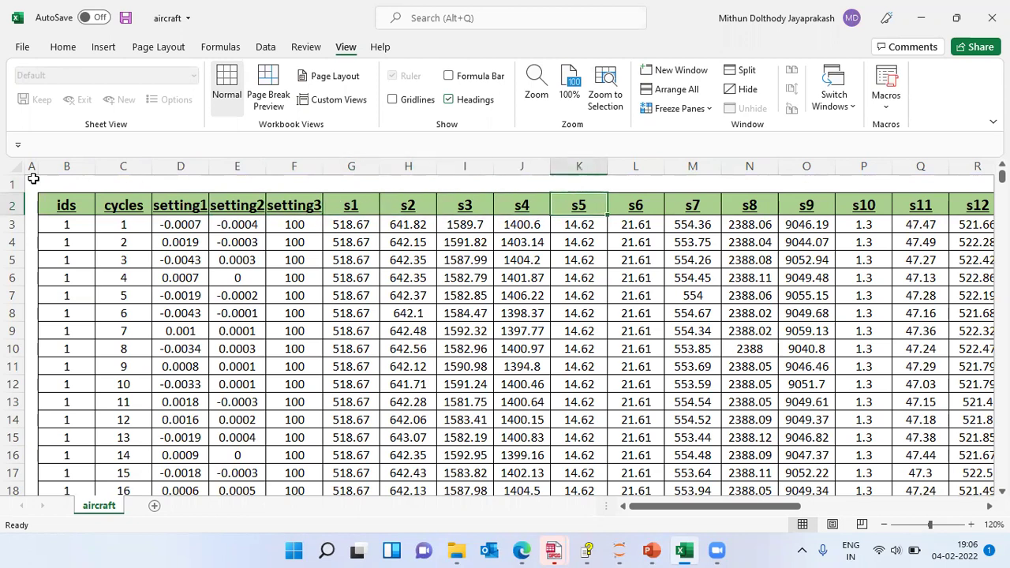
{"action": "key", "text": "Right"}
{"action": "key", "text": "Right"}
{"action": "key", "text": "Right"}
{"action": "key", "text": "Right"}
{"action": "key", "text": "Right"}
{"action": "key", "text": "Right"}
{"action": "key", "text": "Right"}
{"action": "key", "text": "Right"}
{"action": "key", "text": "Right"}
{"action": "key", "text": "Right"}
{"action": "key", "text": "Right"}
{"action": "key", "text": "Right"}
{"action": "key", "text": "Right"}
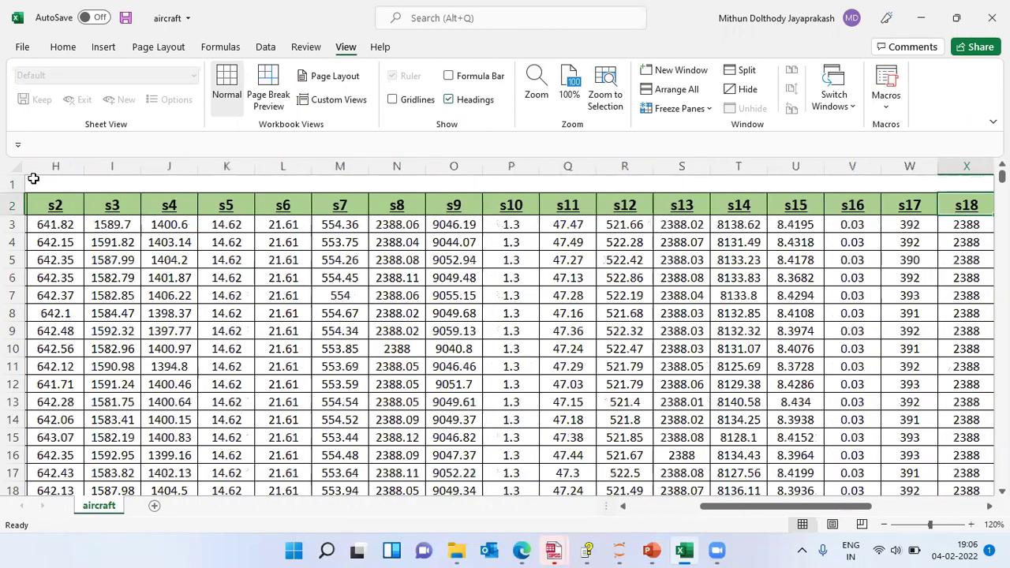
{"action": "key", "text": "Right"}
{"action": "key", "text": "Right"}
{"action": "key", "text": "Right"}
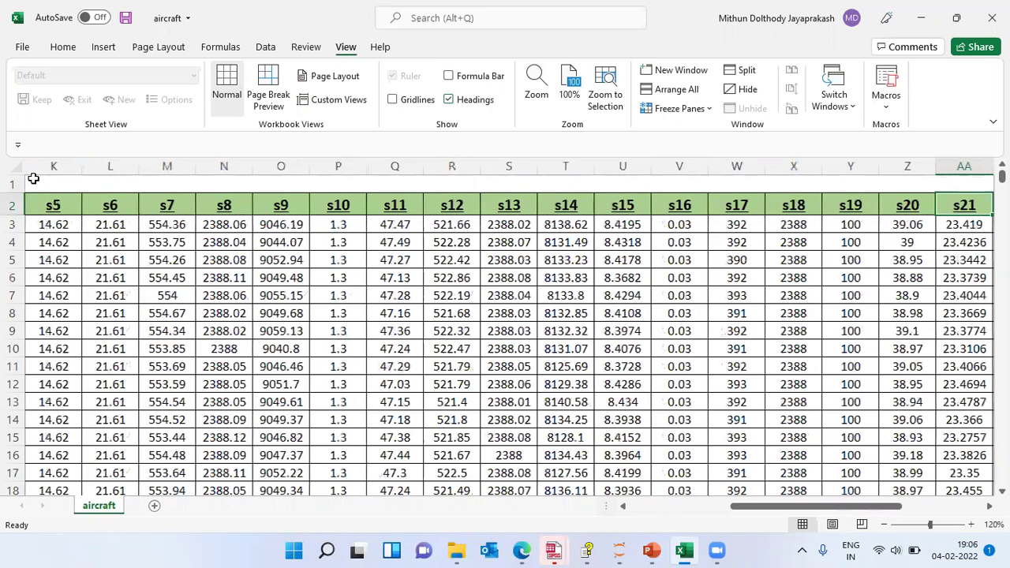
Examine the ttf column header and the two label column headers that end the table.
{"action": "key", "text": "Right"}
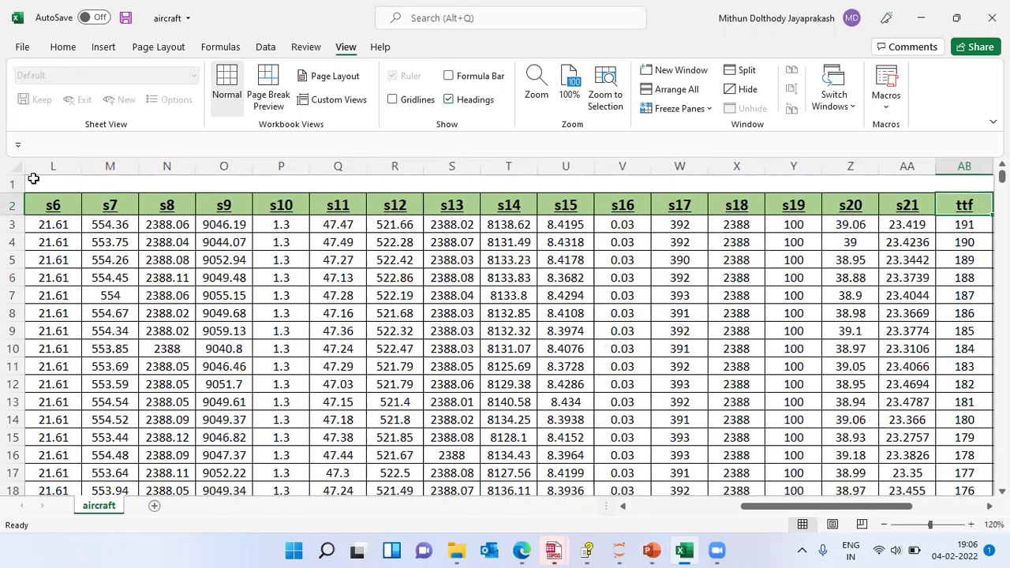
{"action": "key", "text": "Right"}
{"action": "key", "text": "Right"}
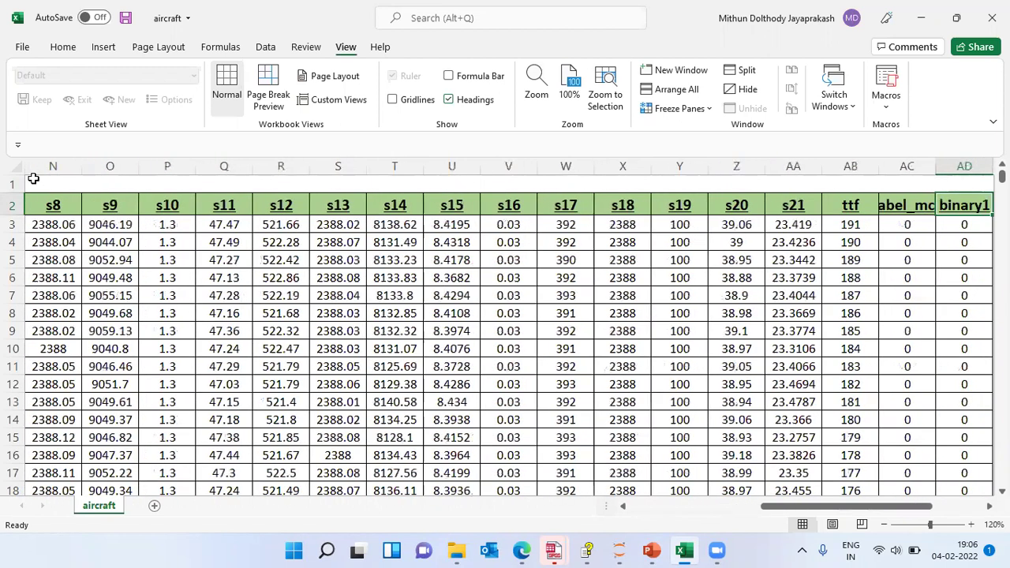
{"action": "key", "text": "Right"}
{"action": "key", "text": "Left"}
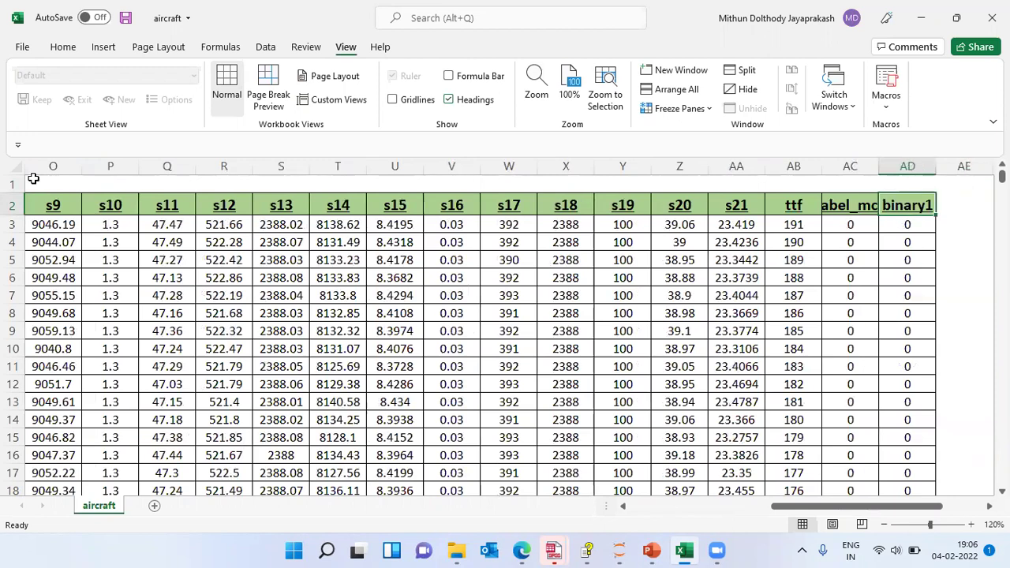
Return to the ids column, jump to its last record to check the dataset's extent, and go back to the sheet's start.
{"action": "scroll", "coordinate": [33, 179], "scroll_direction": "left", "scroll_amount": 4}
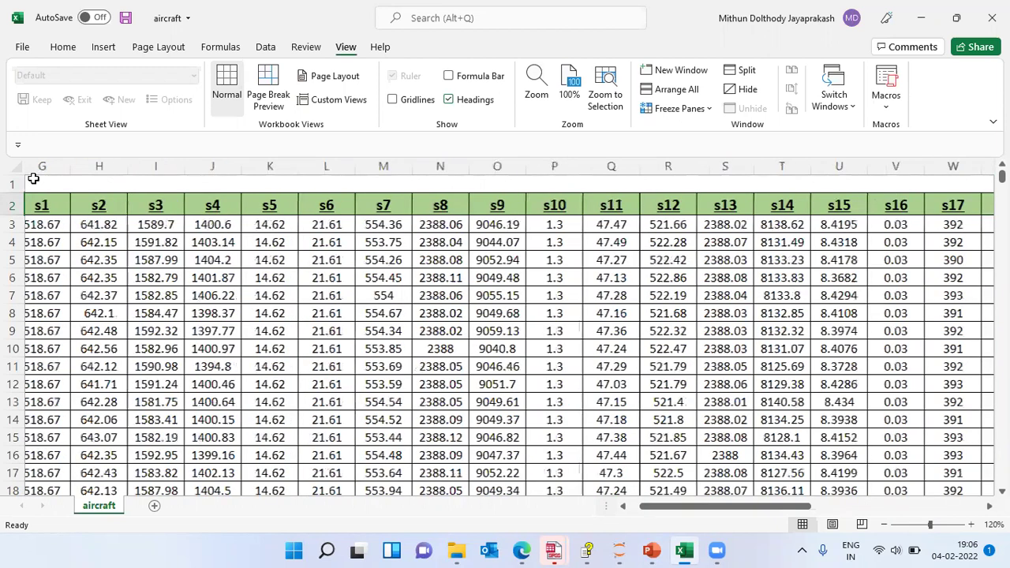
{"action": "key", "text": "ctrl+Left"}
{"action": "key", "text": "ctrl+Down"}
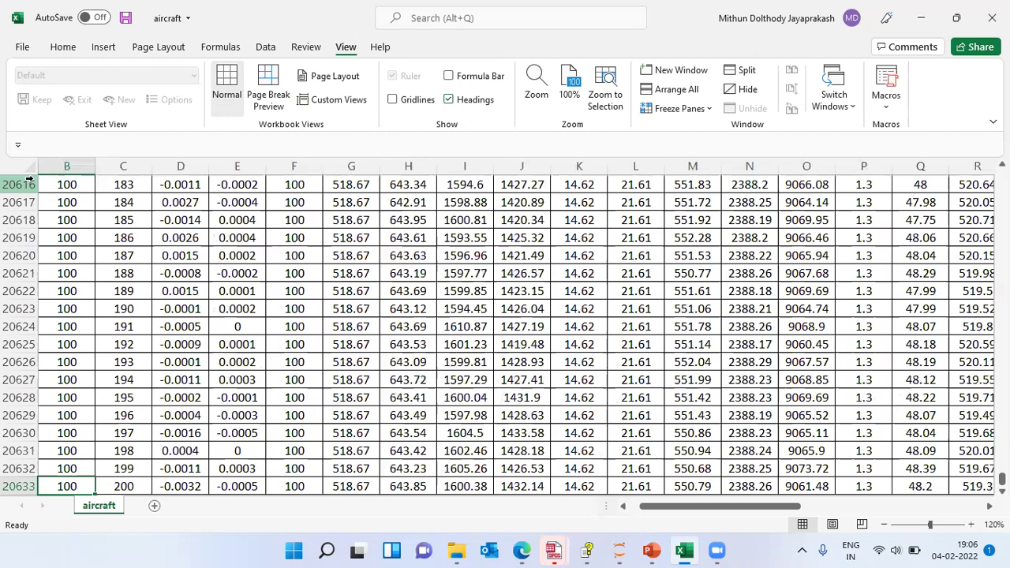
{"action": "key", "text": "ctrl+Up"}
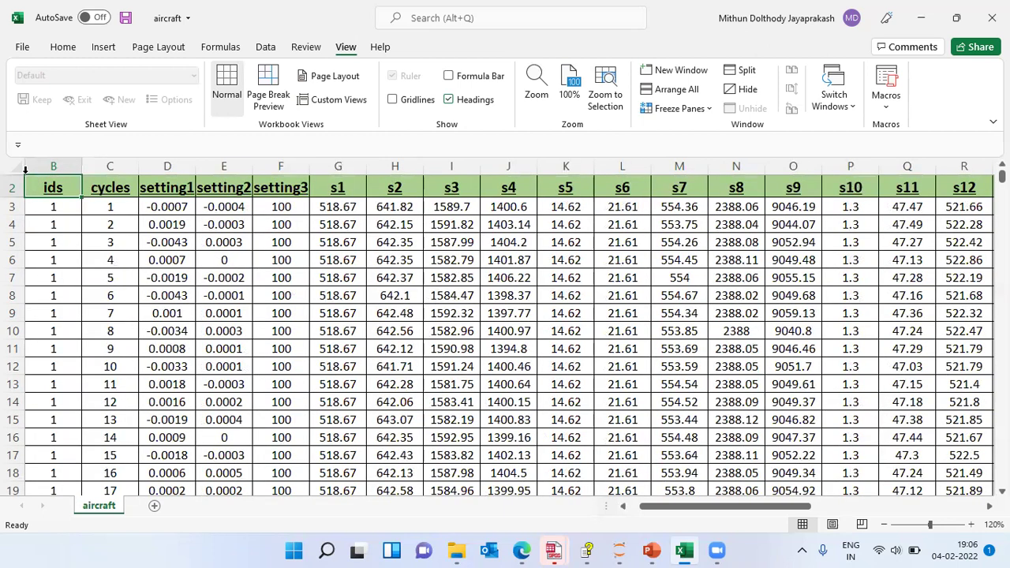
{"action": "key", "text": "Up"}
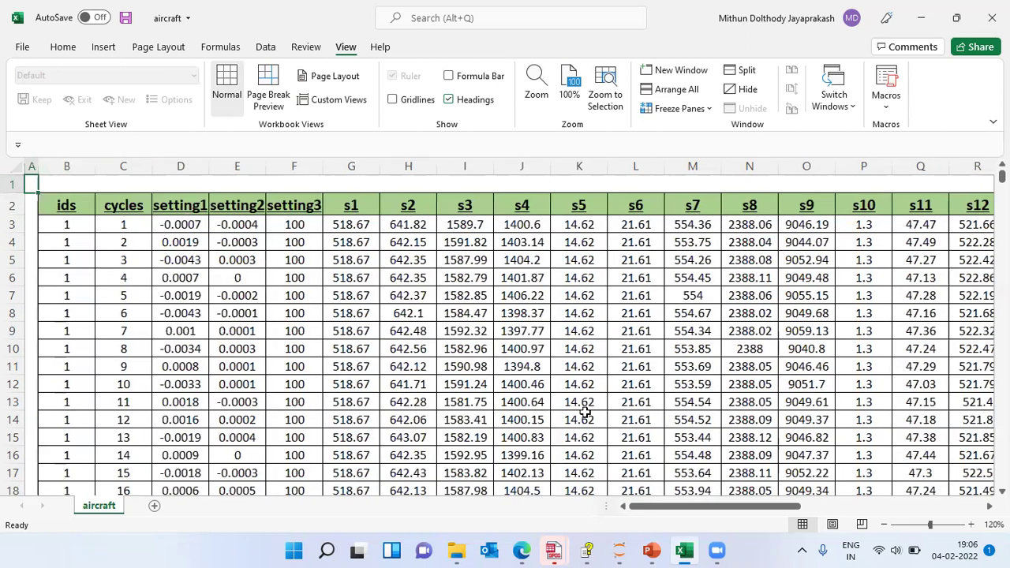
Switch to the PowerPoint presentation, resume the slide show from the Objective 1 slide, and advance to Methods Used in Objective 1.
{"action": "mouse_move", "coordinate": [652, 550]}
{"action": "left_click", "coordinate": [695, 474]}
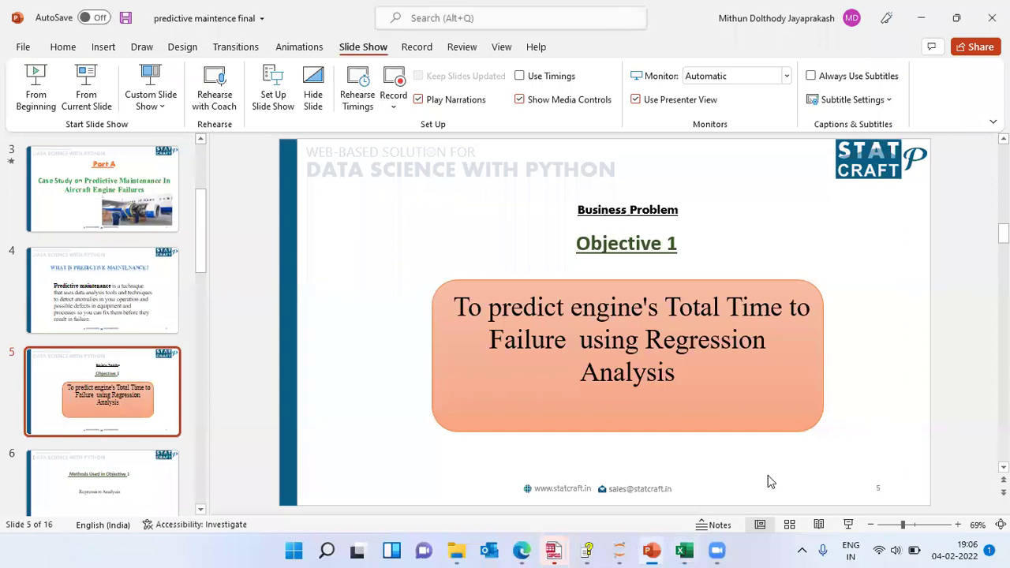
{"action": "key", "text": "shift+F5"}
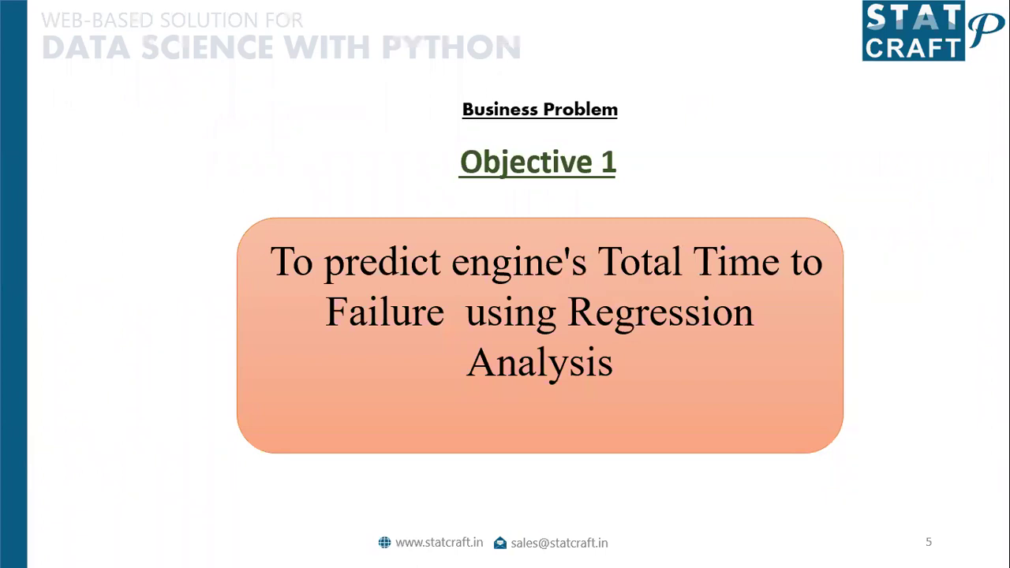
{"action": "key", "text": "Right"}
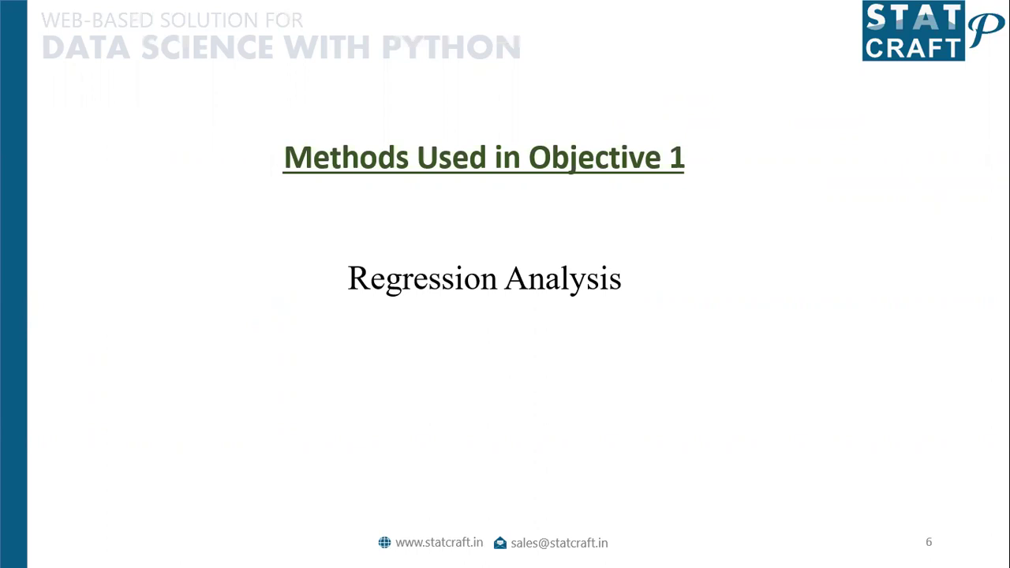
End the slide show and switch to the Statcraft page in the Edge browser.
{"action": "key", "text": "Escape"}
{"action": "mouse_move", "coordinate": [522, 550]}
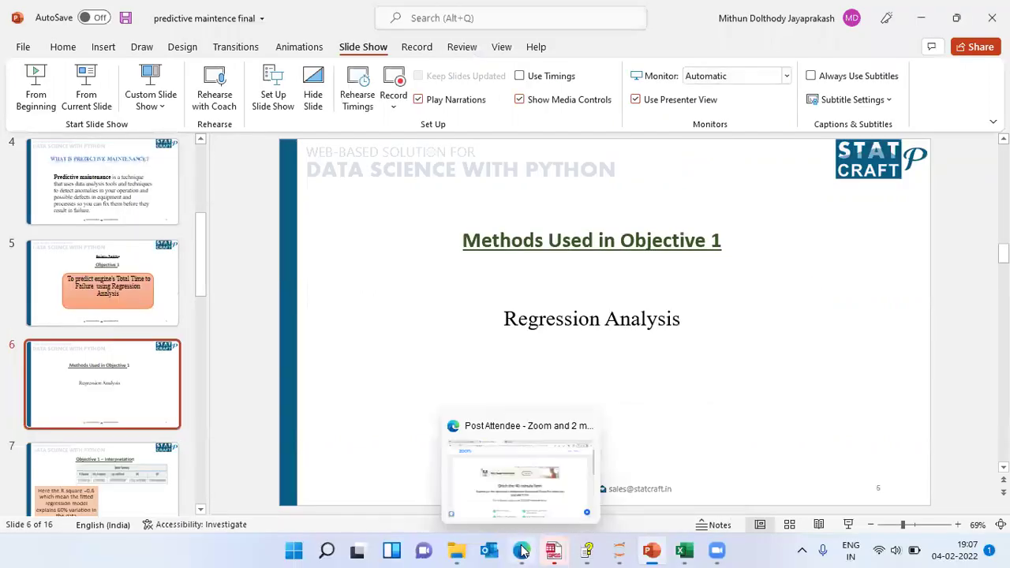
{"action": "left_click", "coordinate": [510, 515]}
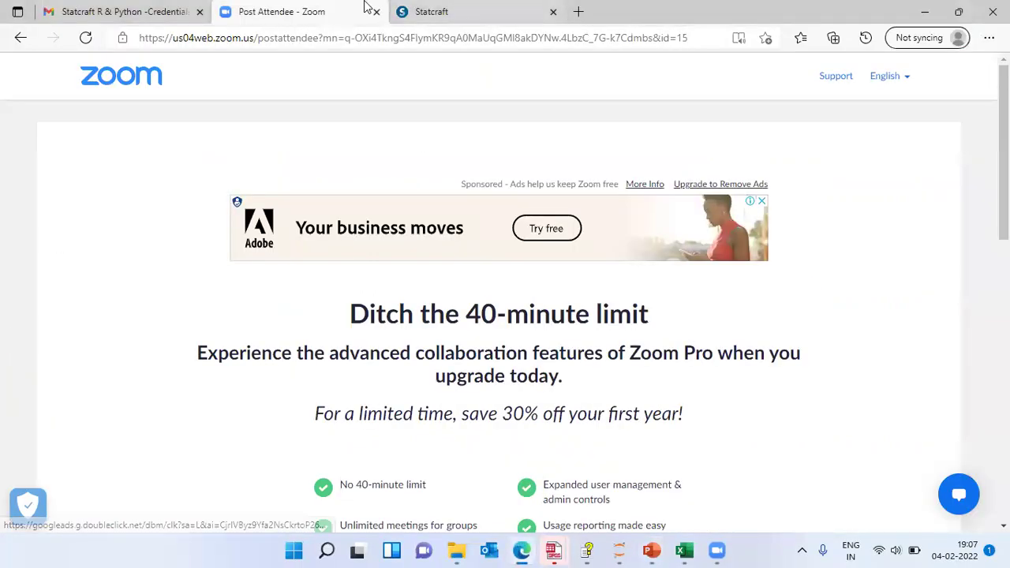
{"action": "key", "text": "ctrl+Tab"}
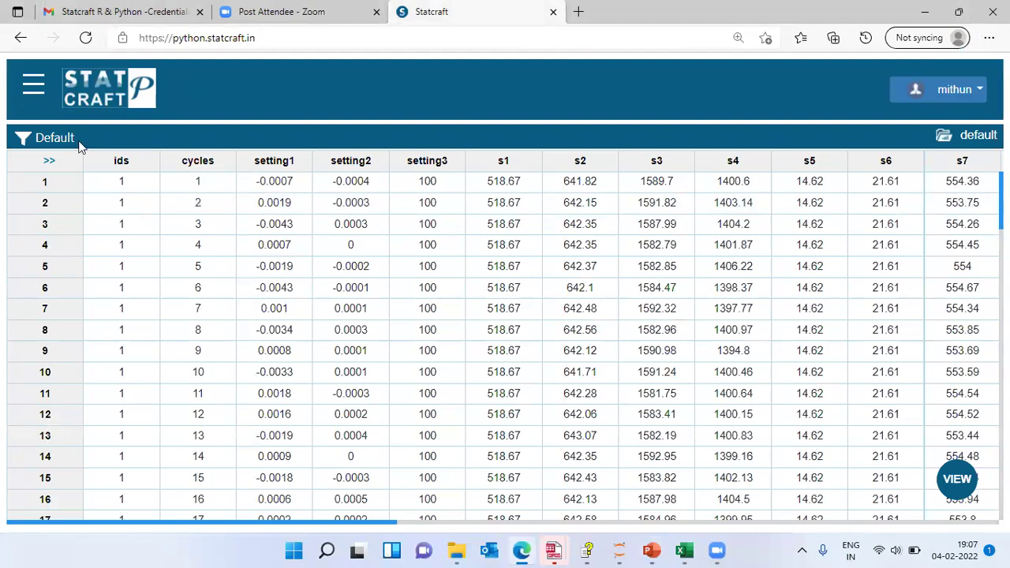
Open the Linear Regression analysis and review its dependent variable ttf and the full list of independent variables.
{"action": "left_click", "coordinate": [35, 86]}
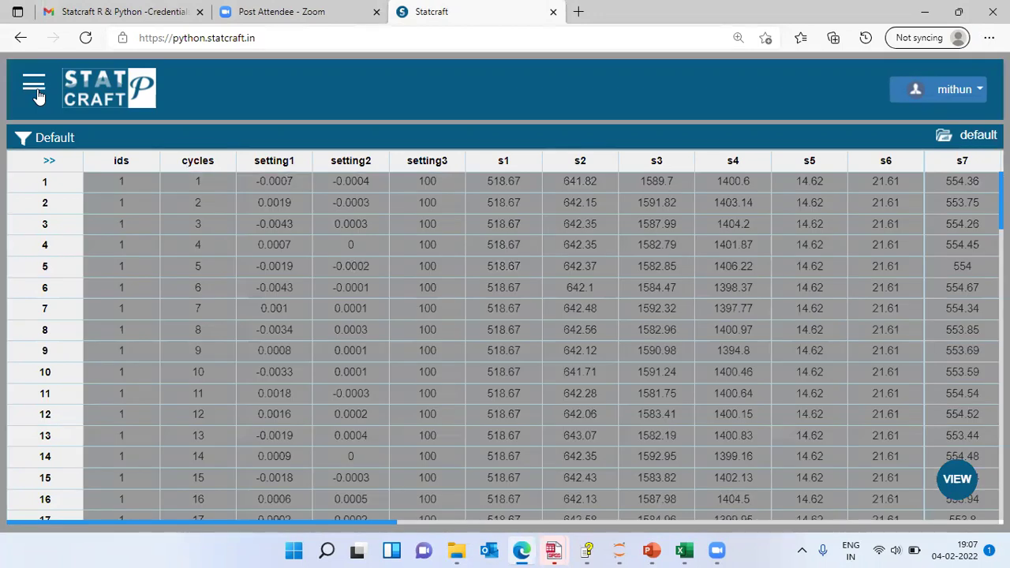
{"action": "left_click", "coordinate": [163, 306]}
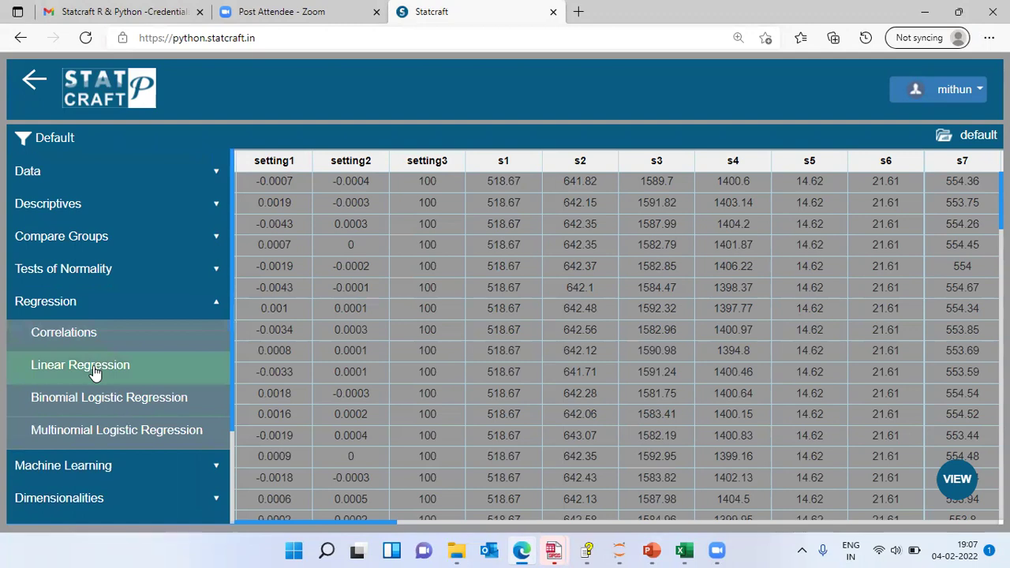
{"action": "left_click", "coordinate": [94, 369]}
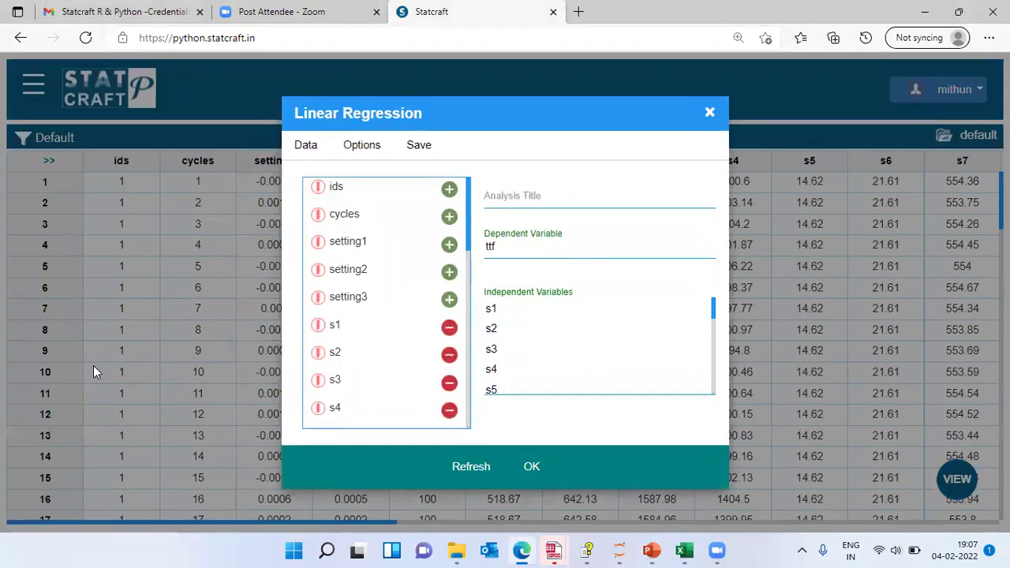
{"action": "left_click", "coordinate": [520, 247]}
{"action": "double_click", "coordinate": [521, 247]}
{"action": "left_click_drag", "start_coordinate": [713, 307], "coordinate": [709, 404]}
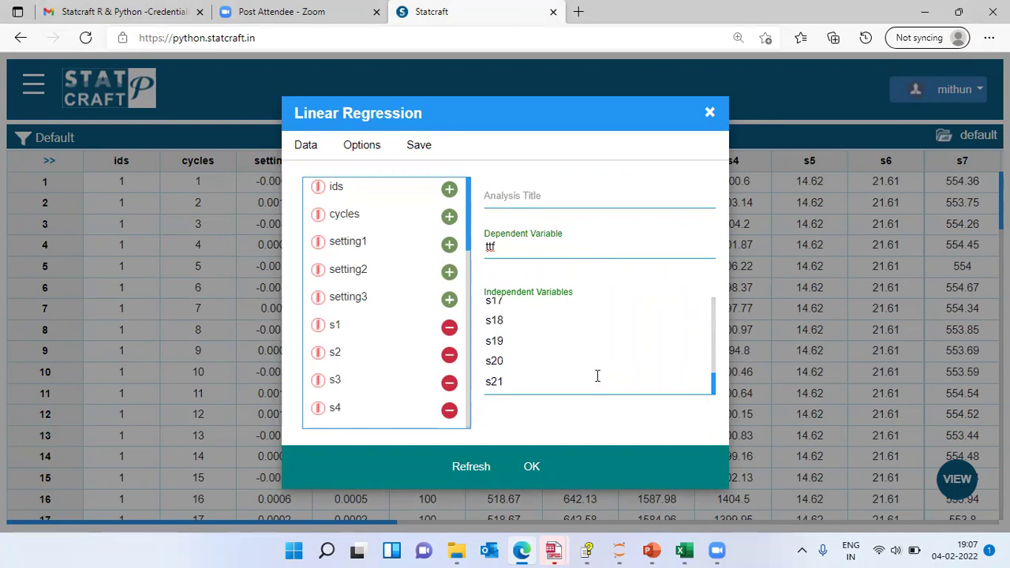
Add setting1, setting2 and setting3 to the regression's independent variables.
{"action": "left_click", "coordinate": [450, 247]}
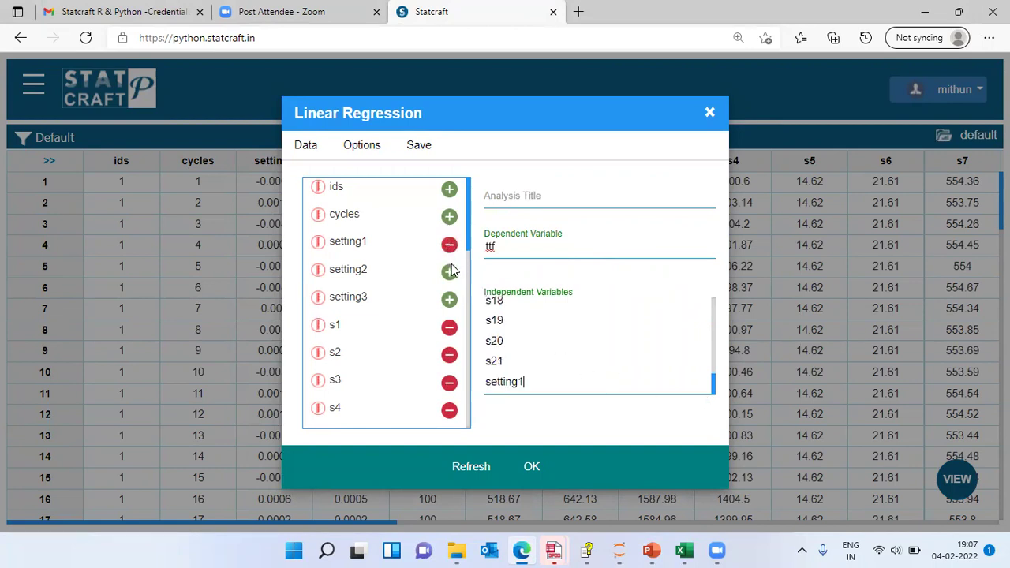
{"action": "left_click", "coordinate": [449, 273]}
{"action": "left_click", "coordinate": [449, 301]}
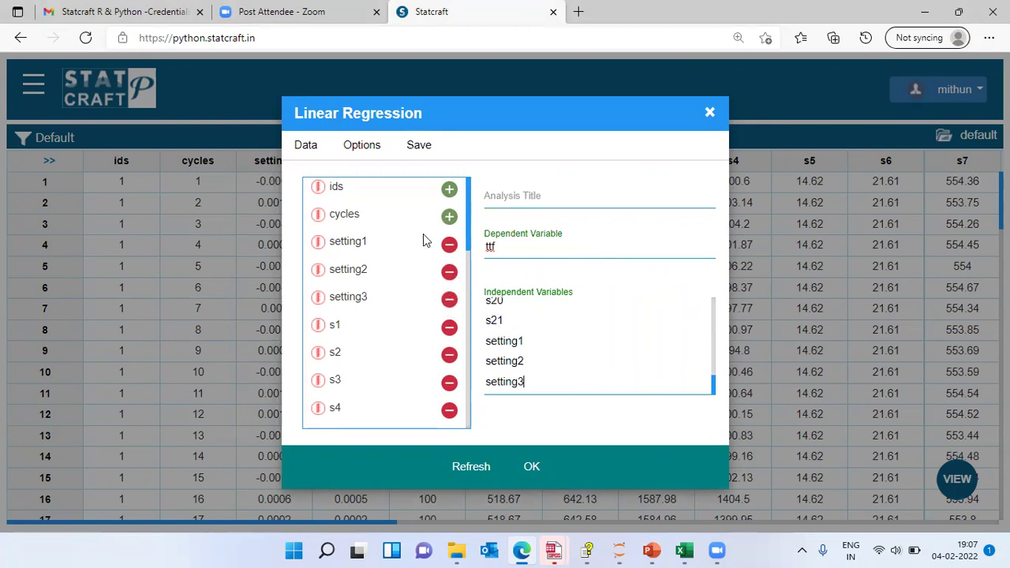
Review the additional regression options and run the linear regression with Predicted Values chosen for saving.
{"action": "left_click", "coordinate": [361, 146]}
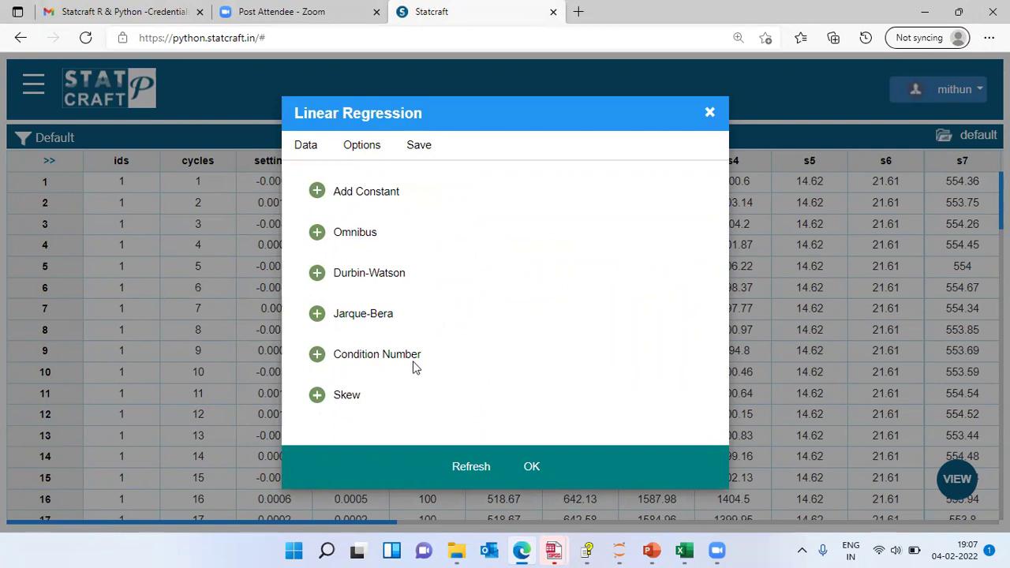
{"action": "left_click", "coordinate": [419, 147]}
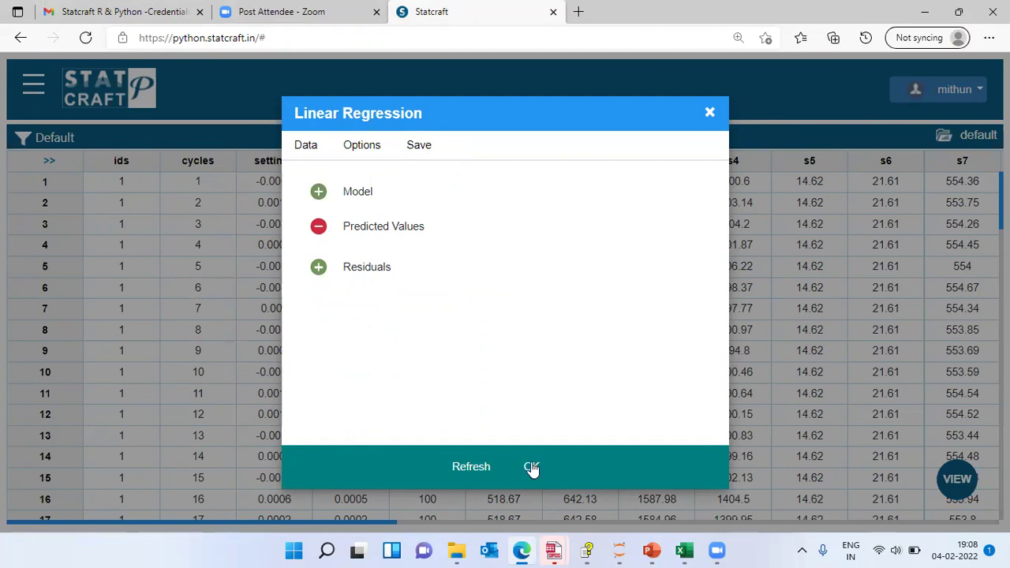
{"action": "left_click", "coordinate": [916, 470]}
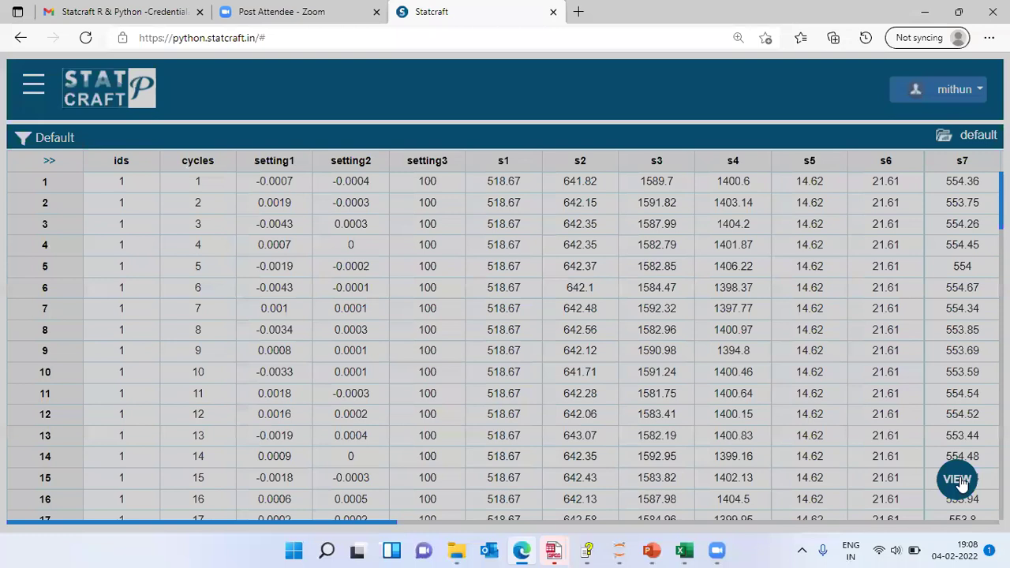
Open the analysis output and expand the Linear Regression result listed just before Feature Selection - Classifier to review its code sections.
{"action": "left_click", "coordinate": [960, 481]}
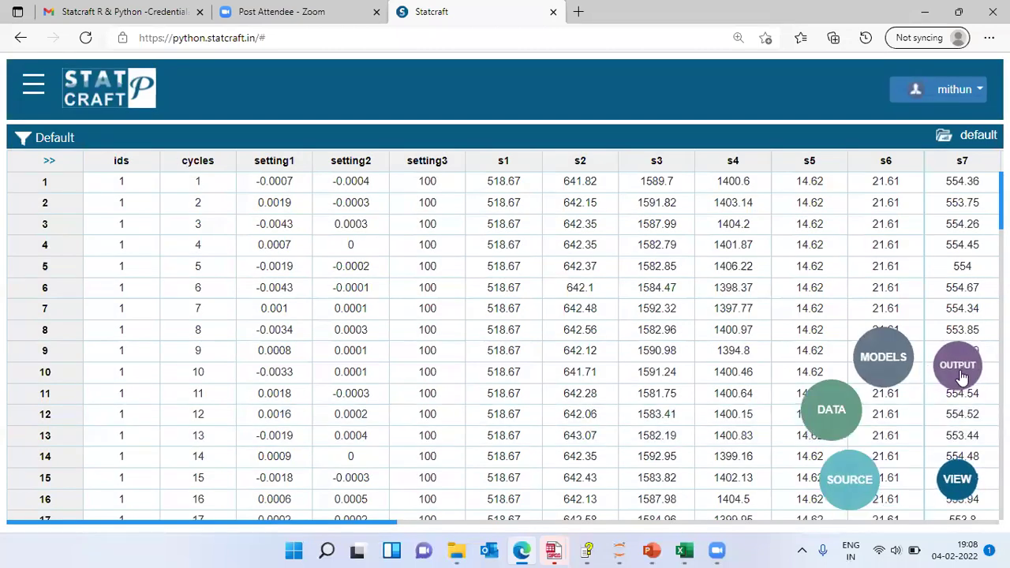
{"action": "left_click", "coordinate": [960, 376]}
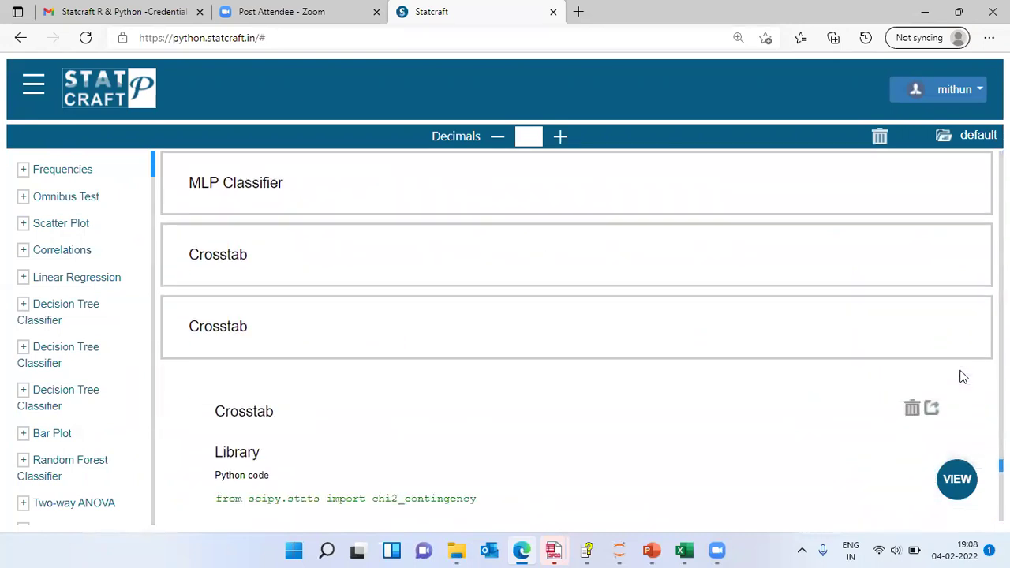
{"action": "left_click_drag", "start_coordinate": [153, 169], "coordinate": [154, 508]}
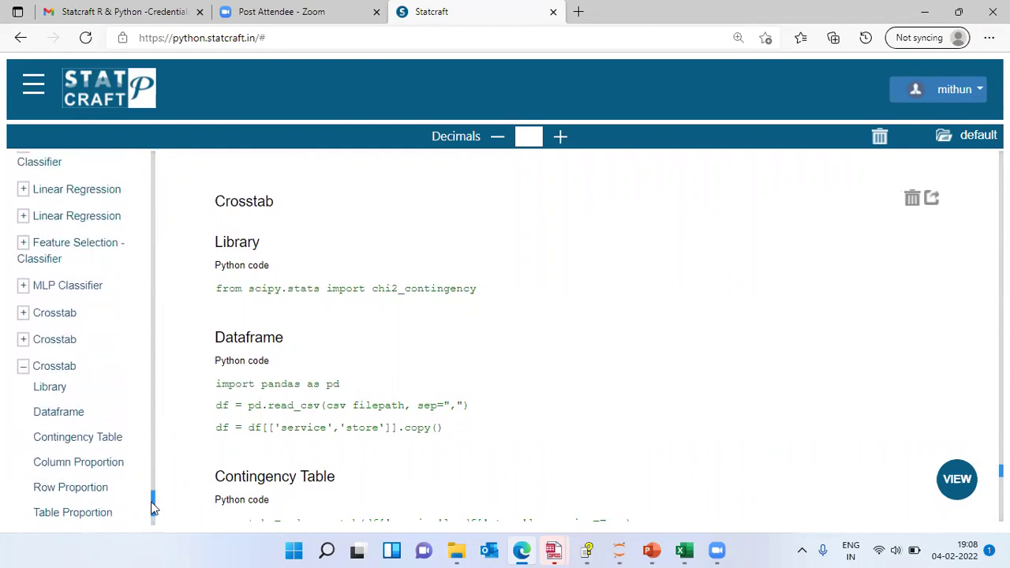
{"action": "left_click", "coordinate": [23, 220]}
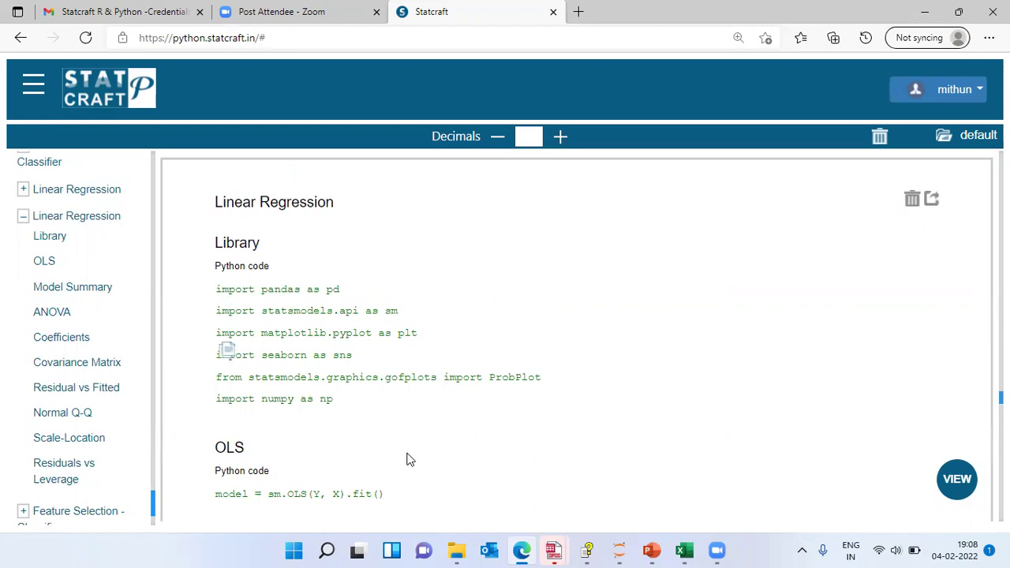
{"action": "scroll", "coordinate": [430, 435], "scroll_direction": "down", "scroll_amount": 1}
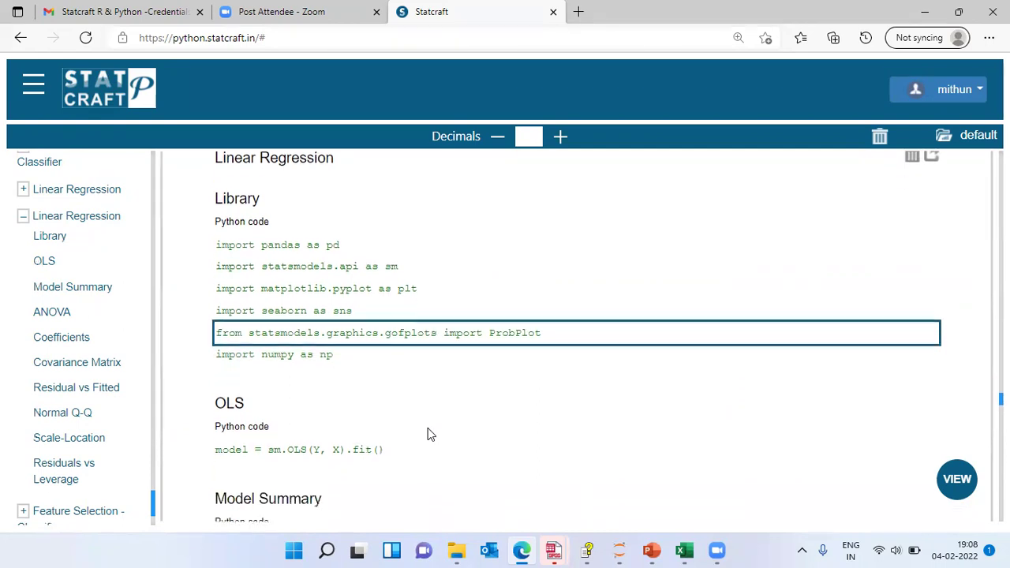
Review the regression output through the Coefficients table, and compare the ttf column with the saved predicted values in the dataset.
{"action": "scroll", "coordinate": [429, 433], "scroll_direction": "down", "scroll_amount": 1}
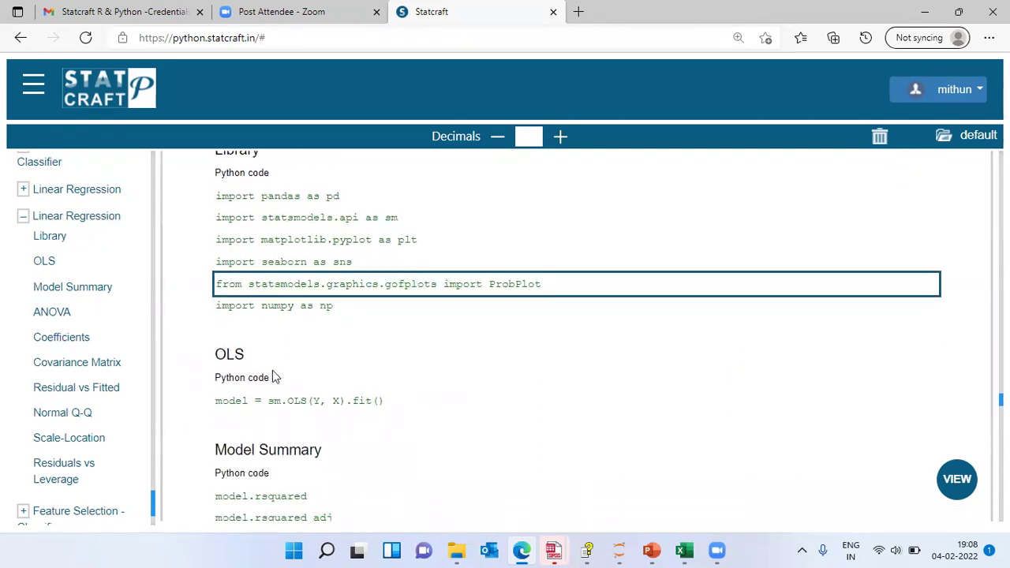
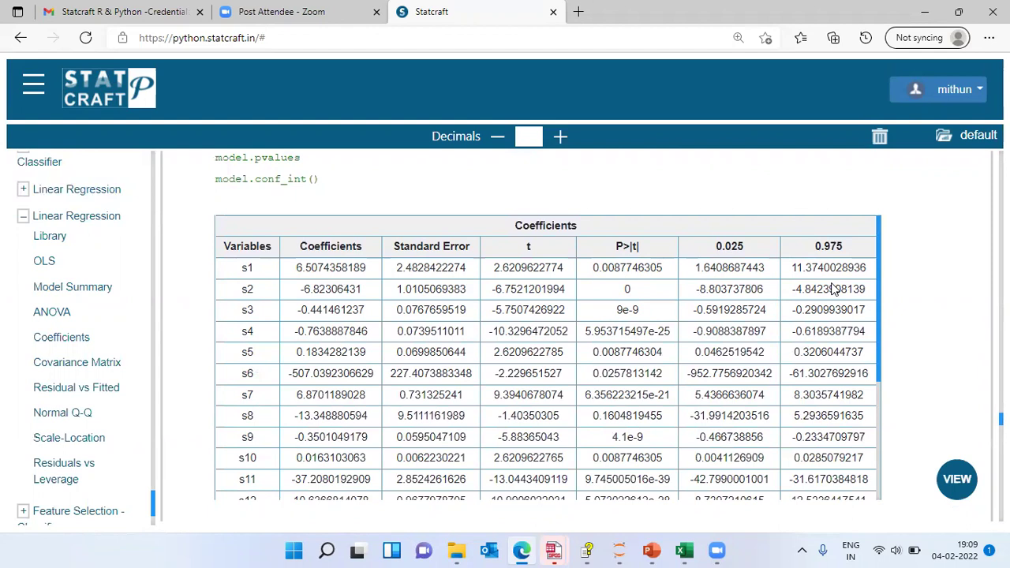
{"action": "left_click", "coordinate": [956, 488]}
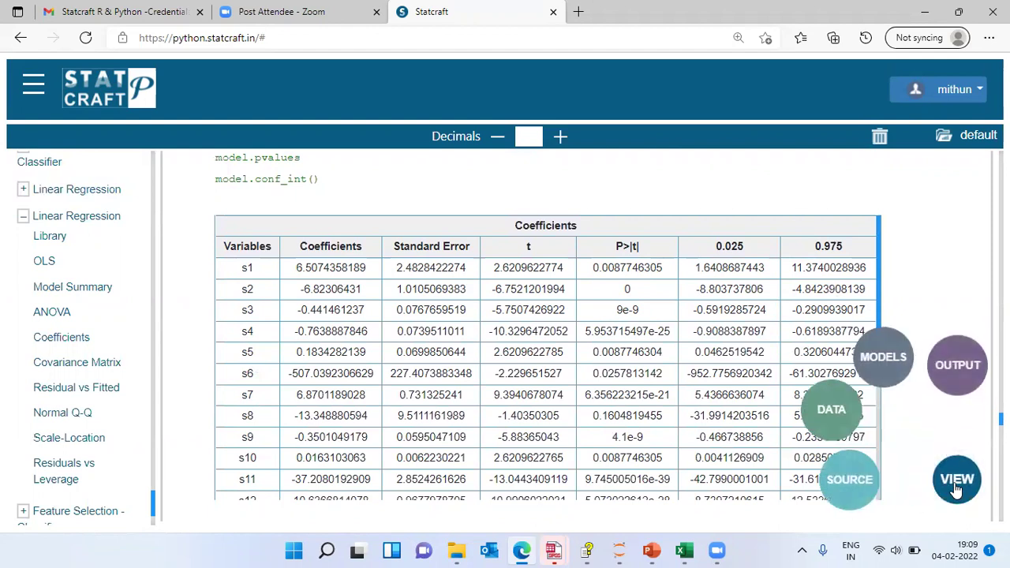
{"action": "left_click", "coordinate": [832, 410]}
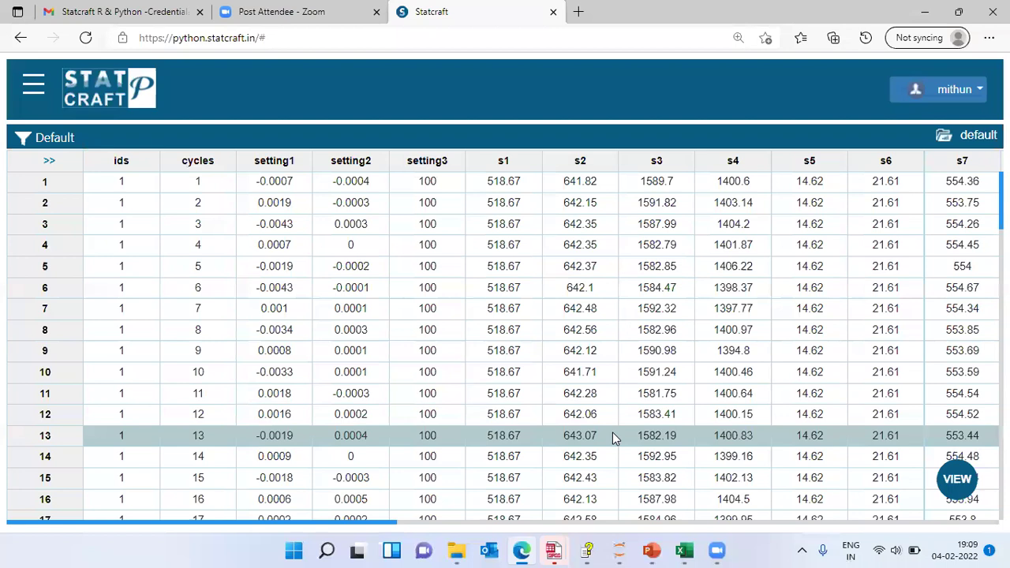
{"action": "left_click_drag", "start_coordinate": [336, 523], "coordinate": [967, 521]}
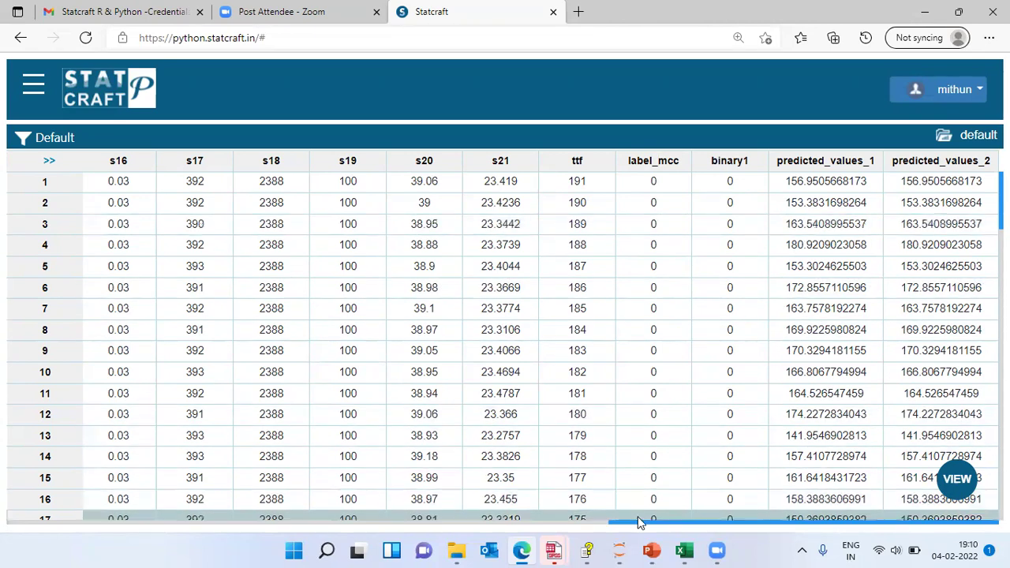
Switch to the predictive maintenance presentation in PowerPoint and start the slide show from the current "Methods Used in Objective 1" slide.
{"action": "mouse_move", "coordinate": [657, 550]}
{"action": "left_click", "coordinate": [653, 486]}
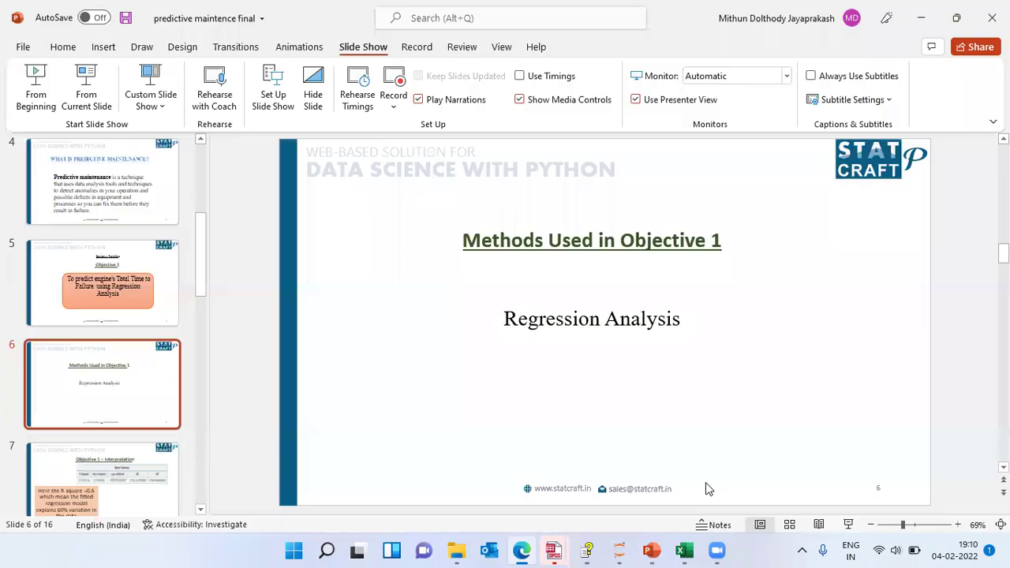
{"action": "key", "text": "shift+F5"}
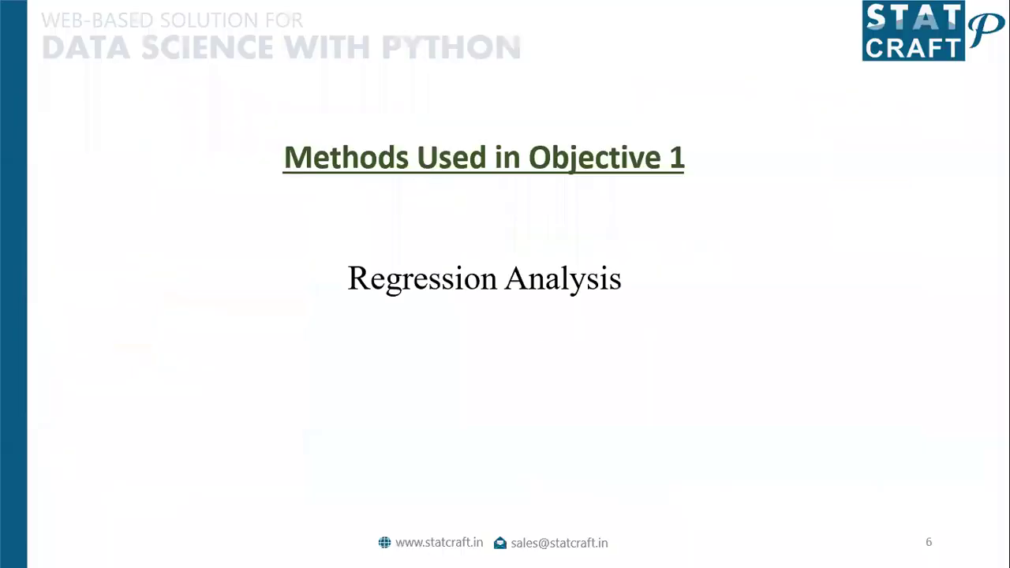